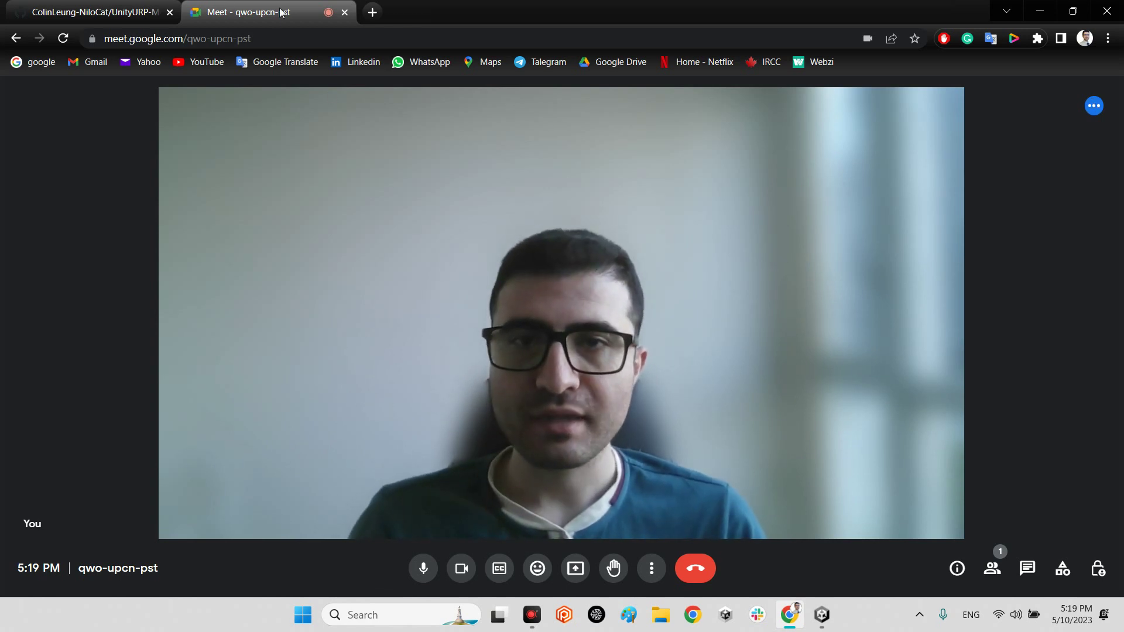
Step: Leave the Google Meet call and close its browser tab
click(696, 568)
click(644, 367)
key(ctrl+w)
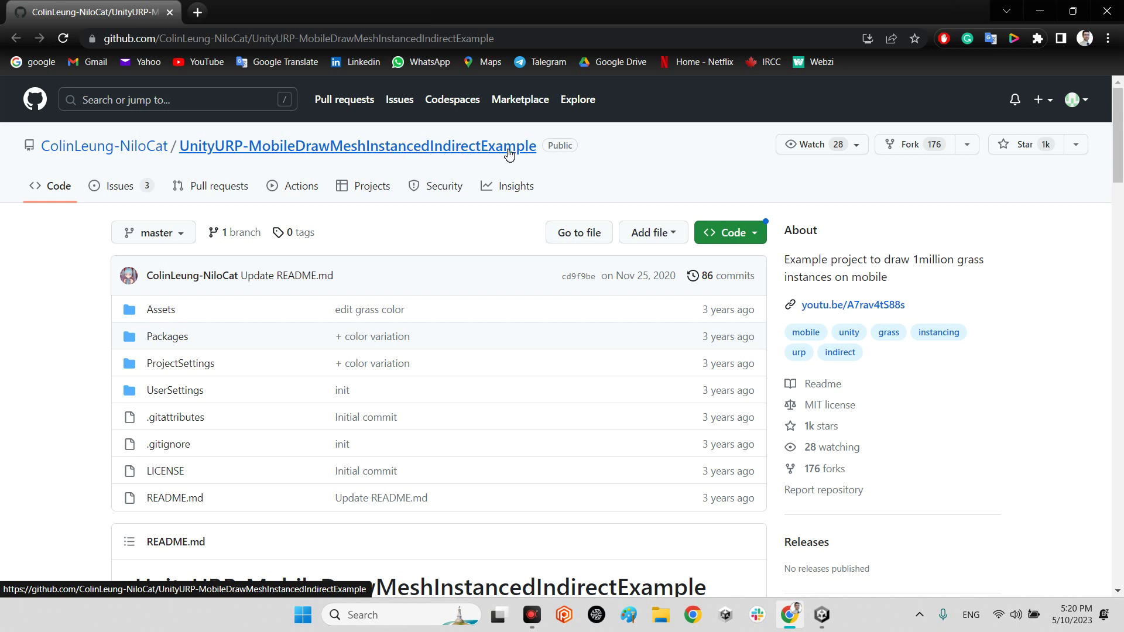
Step: Examine the UnityURP-MobileDrawMeshInstancedIndirectExample repository's web address and its clone and download options
click(263, 39)
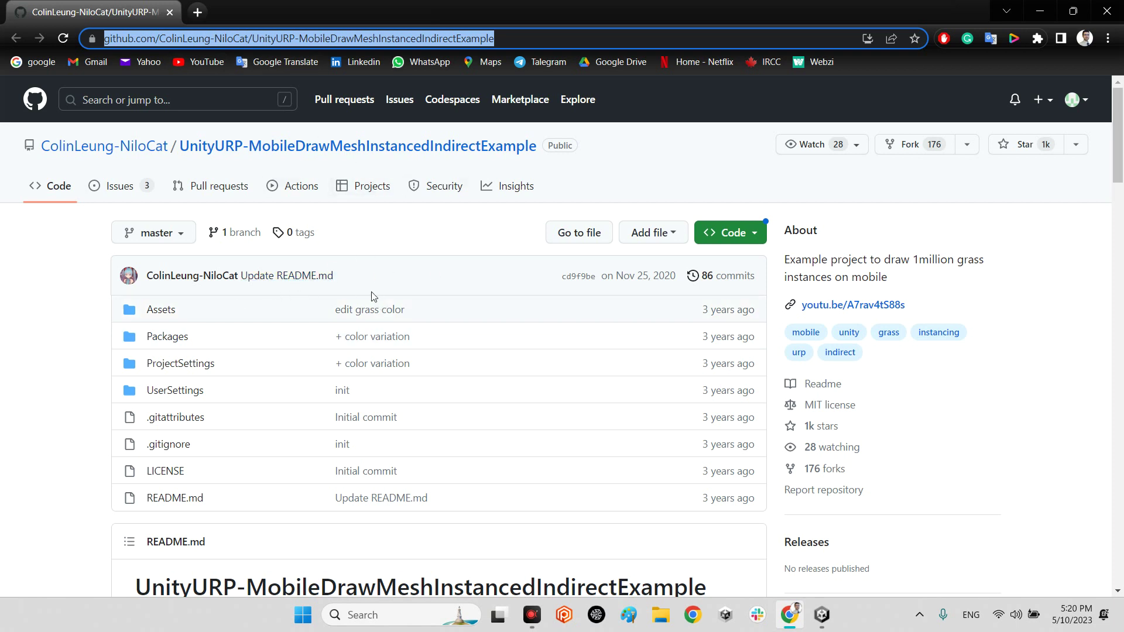
click(749, 233)
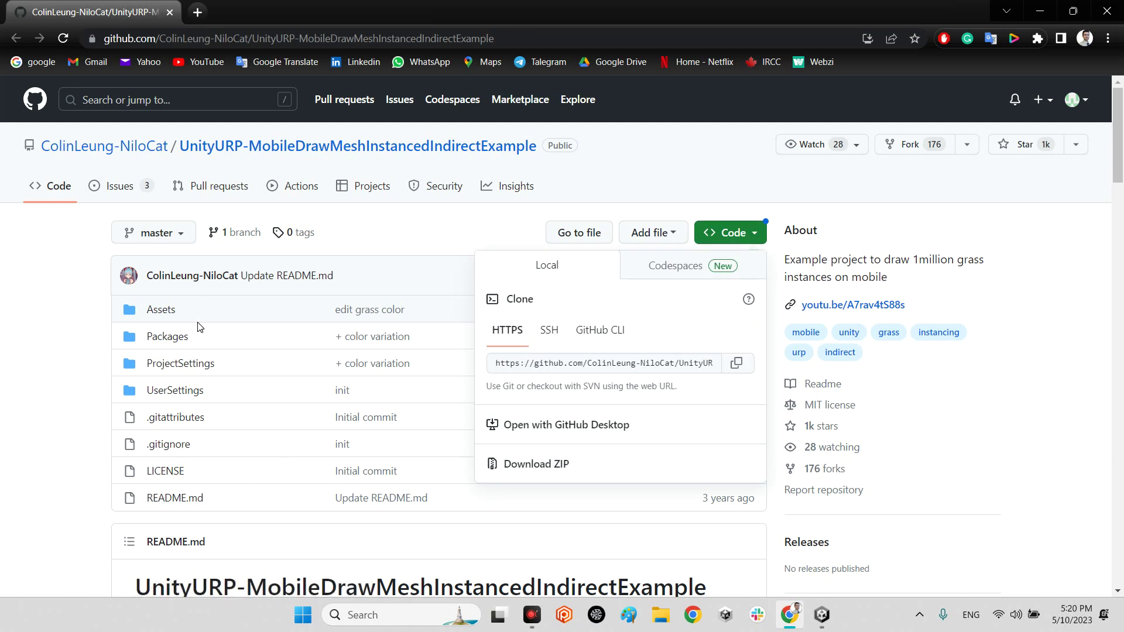
click(358, 227)
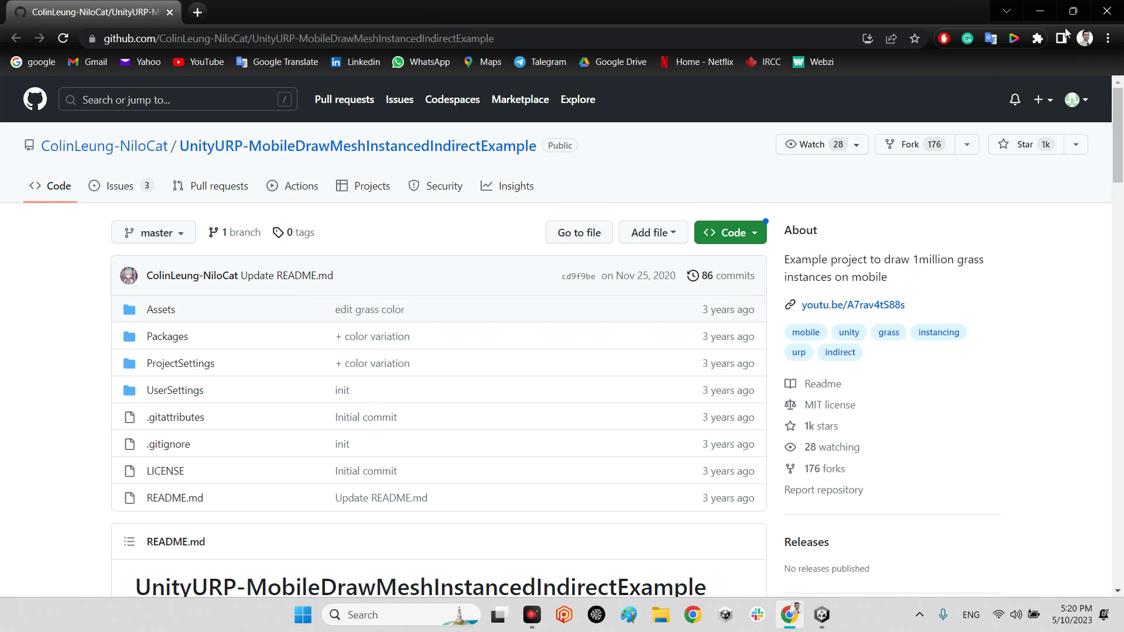
Step: Switch to Unity and look inside the InstancedIndirectGrass folder of URPMobileGrassInstancedIndirectDemo, returning to the parent folder
click(1041, 12)
click(113, 247)
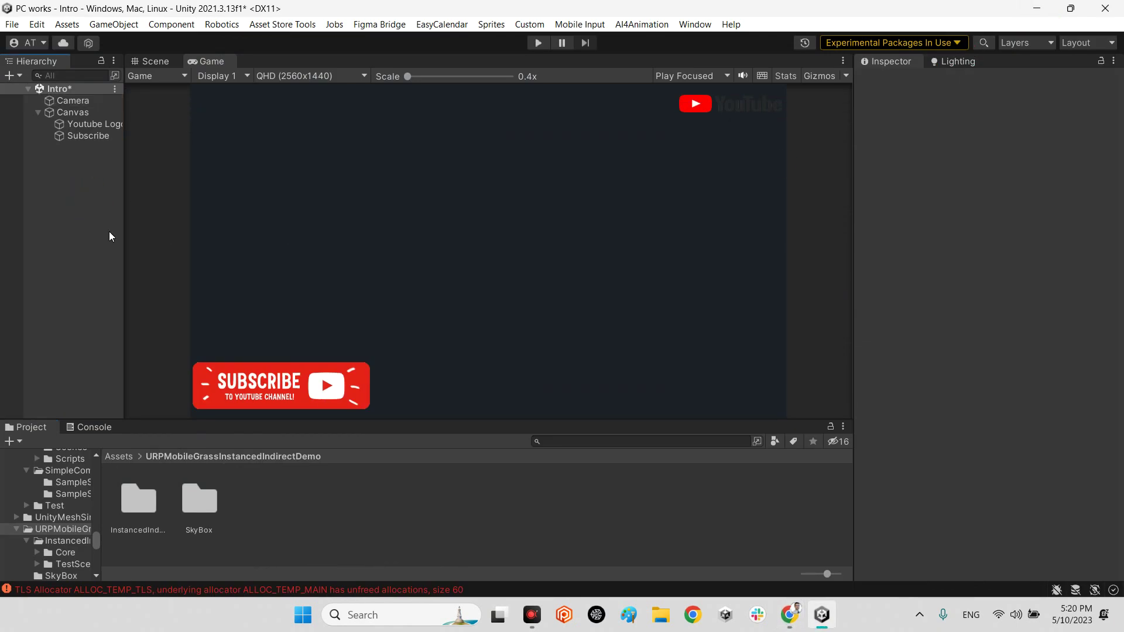
double_click(149, 510)
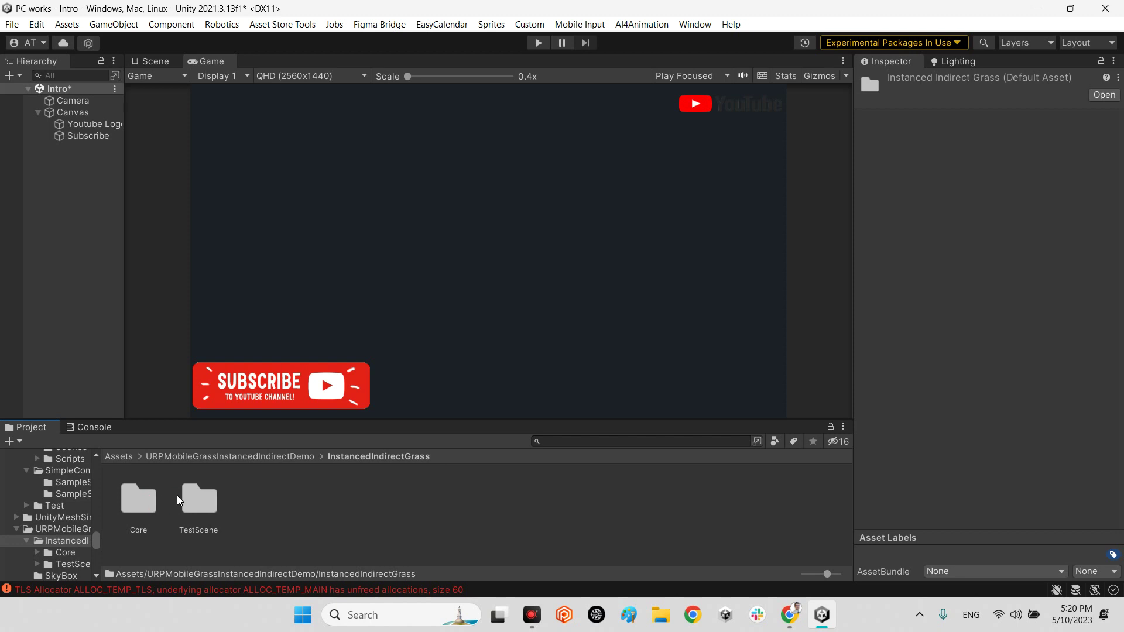
click(156, 457)
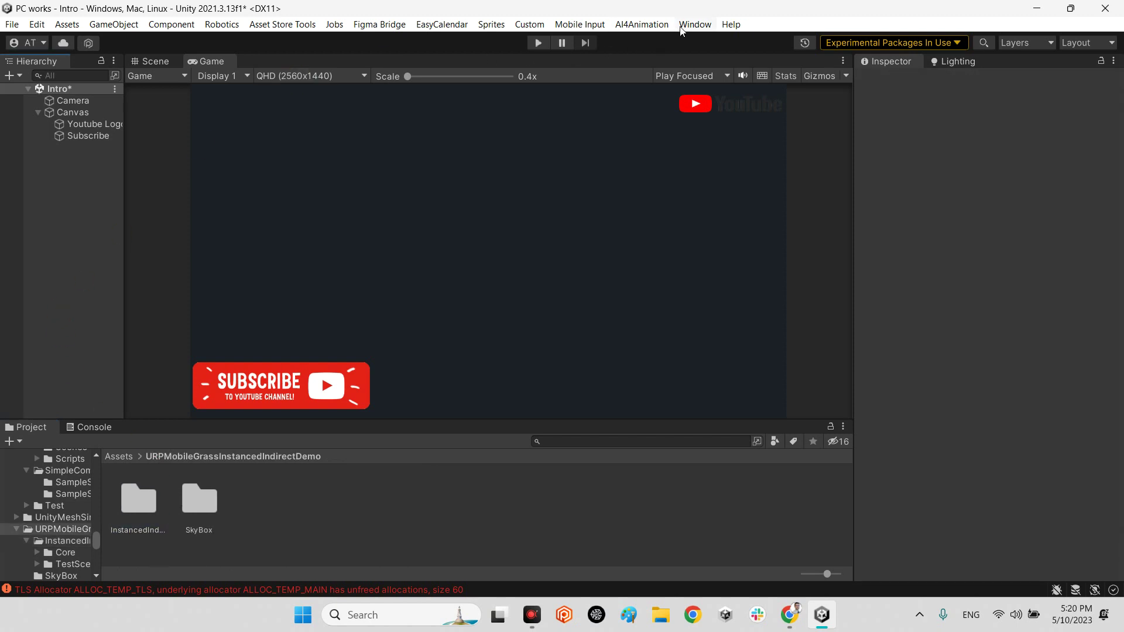
Step: Check the Universal RP package's installation and version in the Package Manager, and close the window
click(695, 24)
click(734, 255)
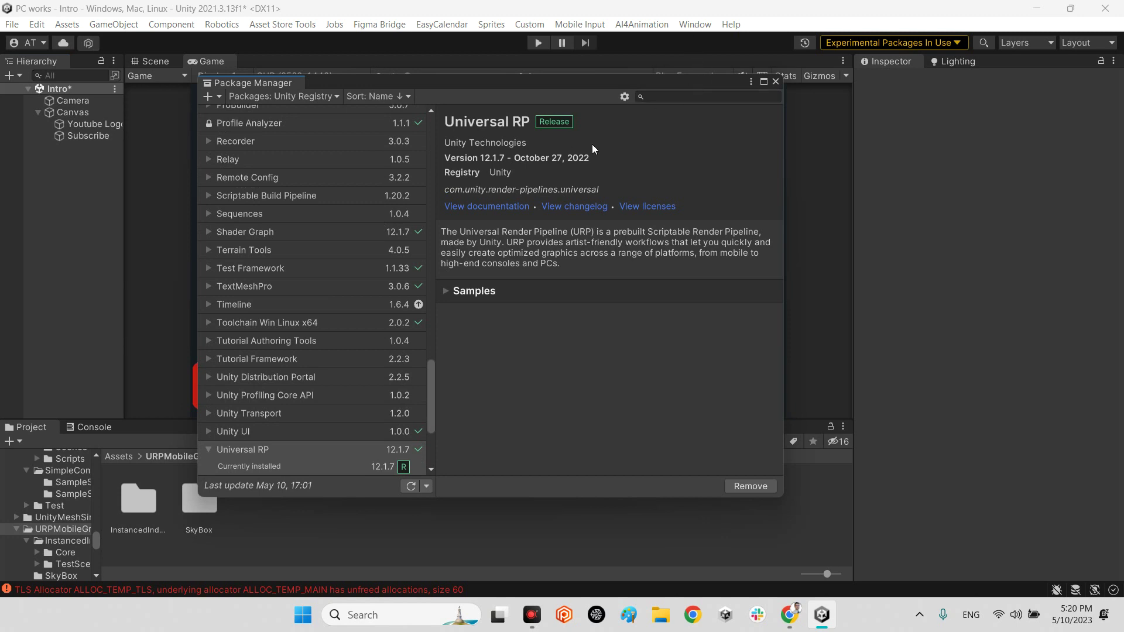
scroll(301, 389, down, 3)
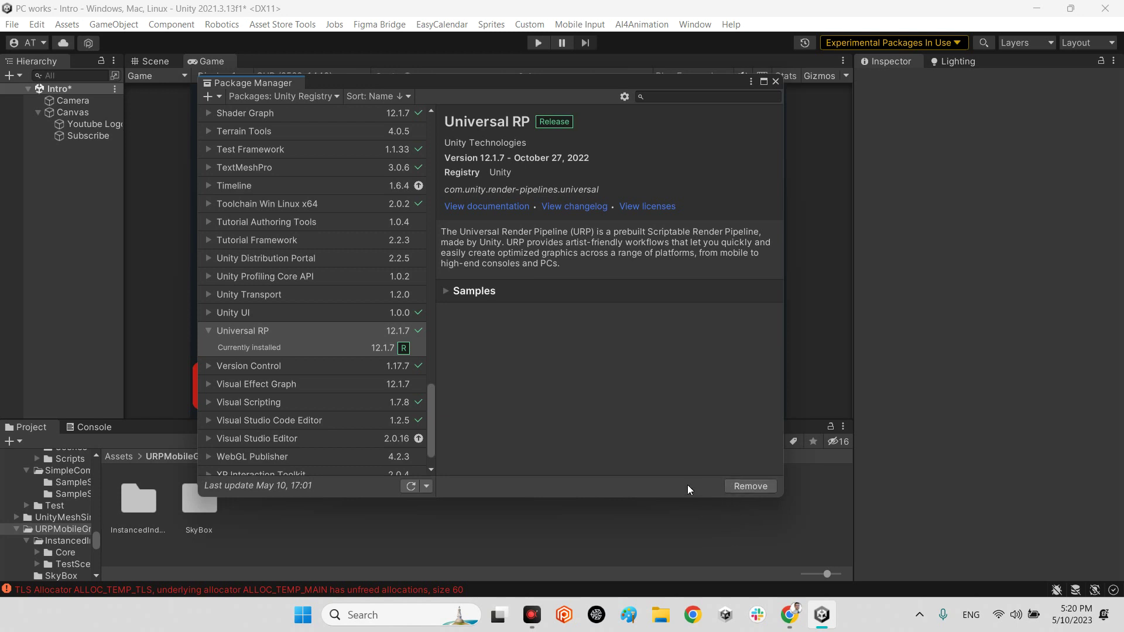
click(775, 82)
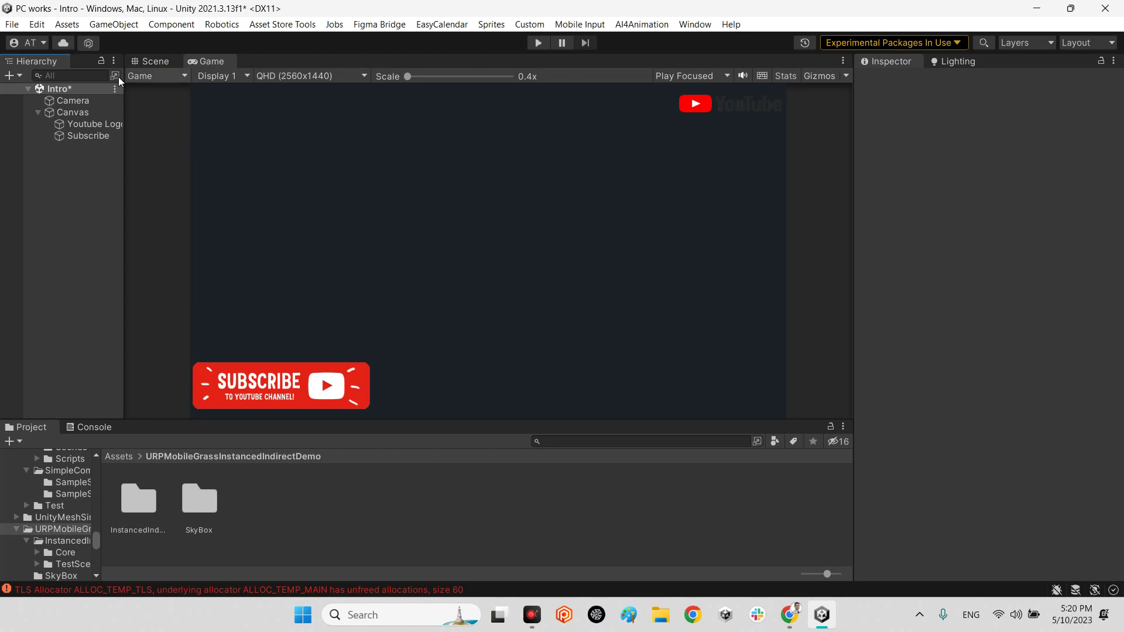
Step: Assign UniversalRenderPipelineAsset as the Scriptable Render Pipeline in the project's Graphics settings and close the settings
click(37, 25)
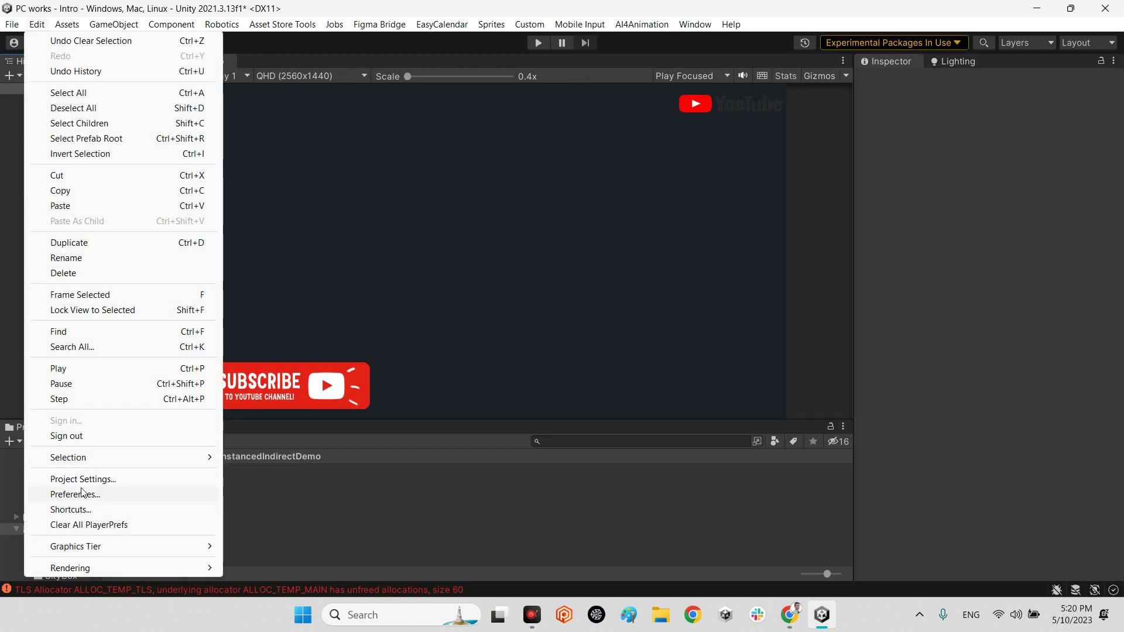
click(84, 479)
click(387, 156)
click(364, 156)
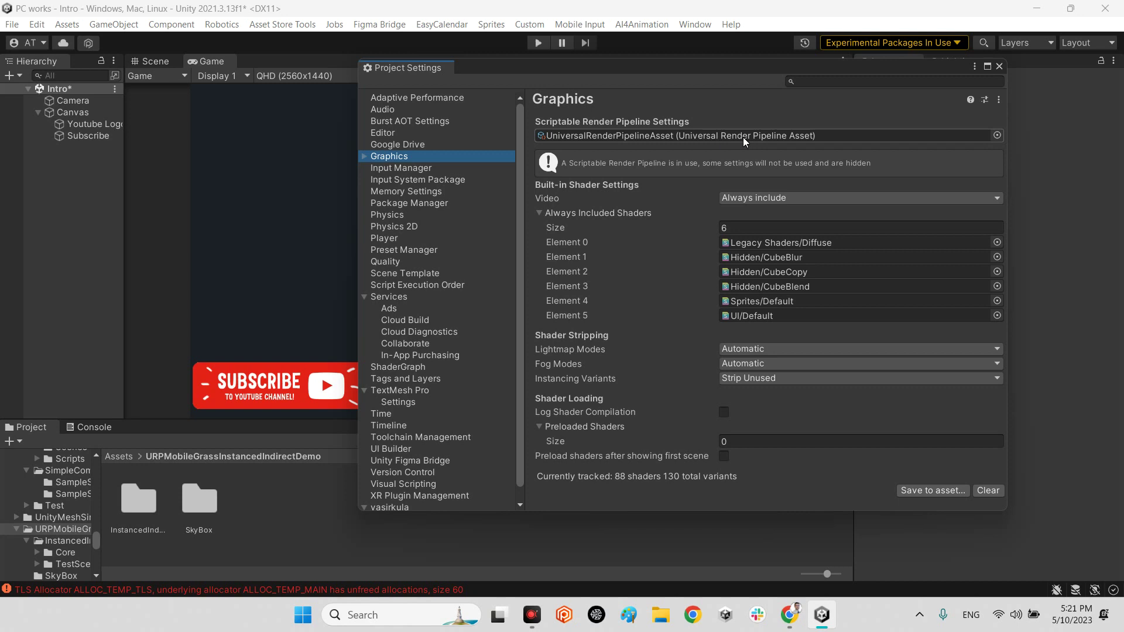
click(997, 135)
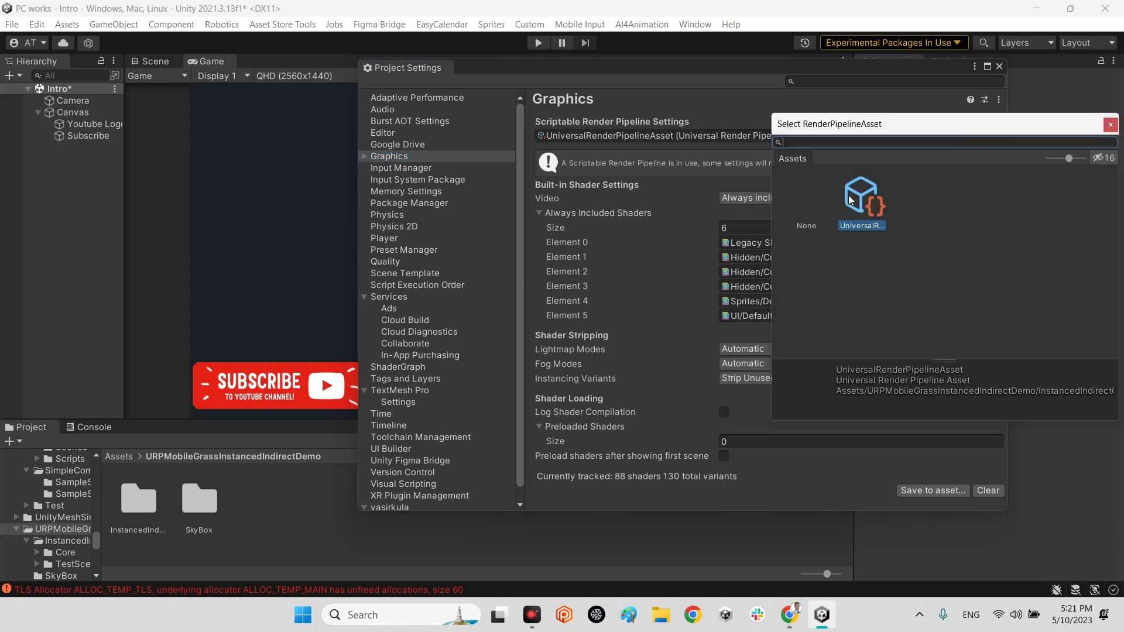
click(868, 203)
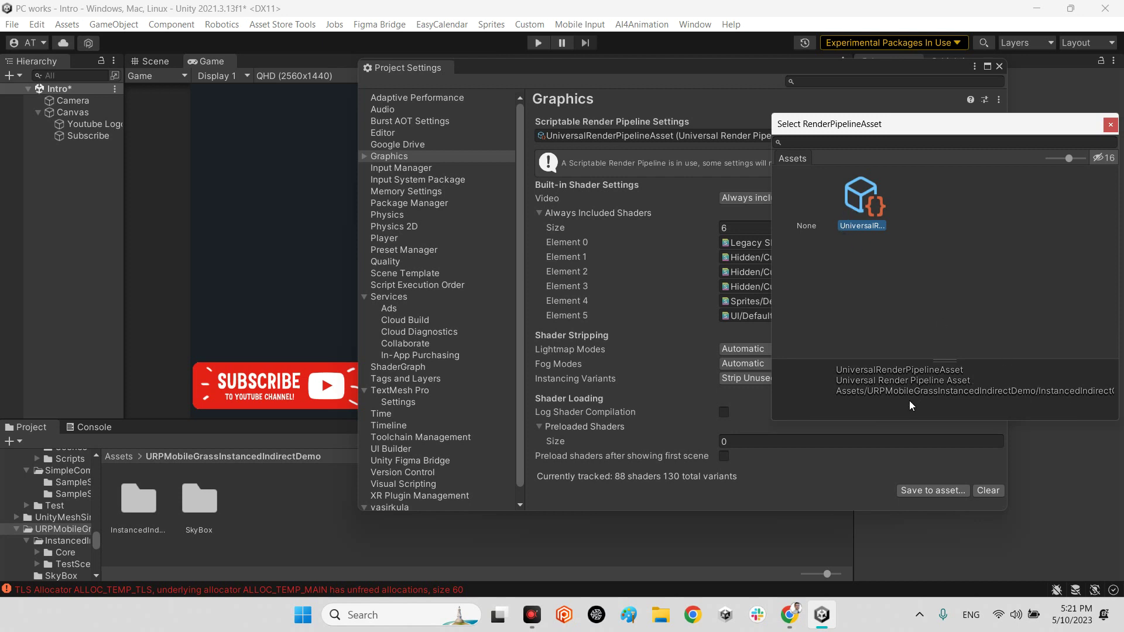
click(1110, 124)
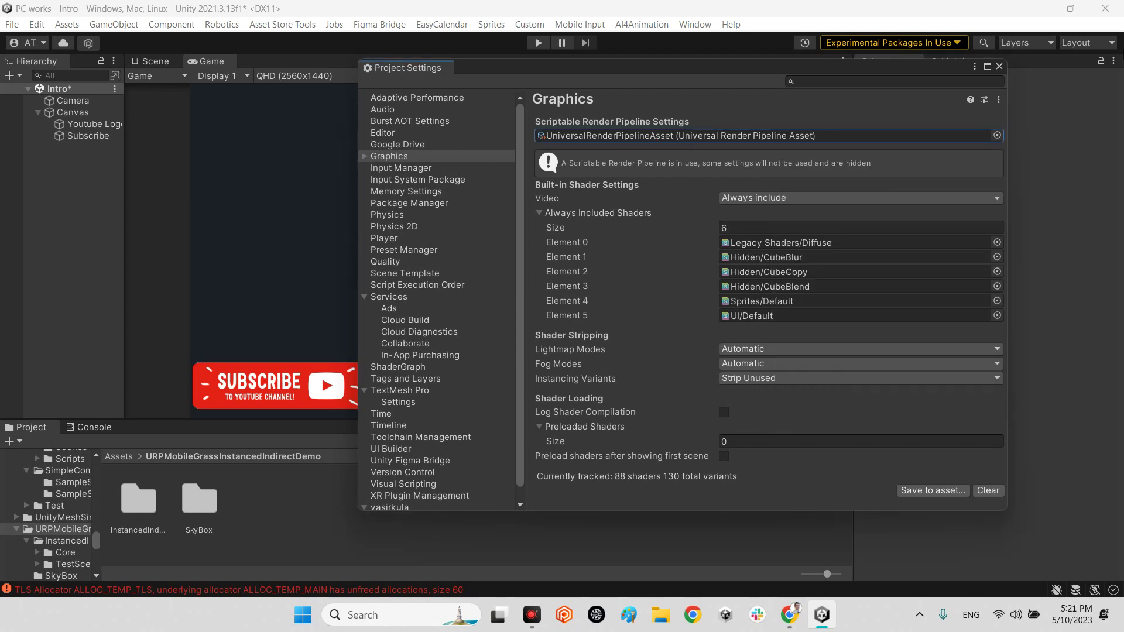
click(999, 66)
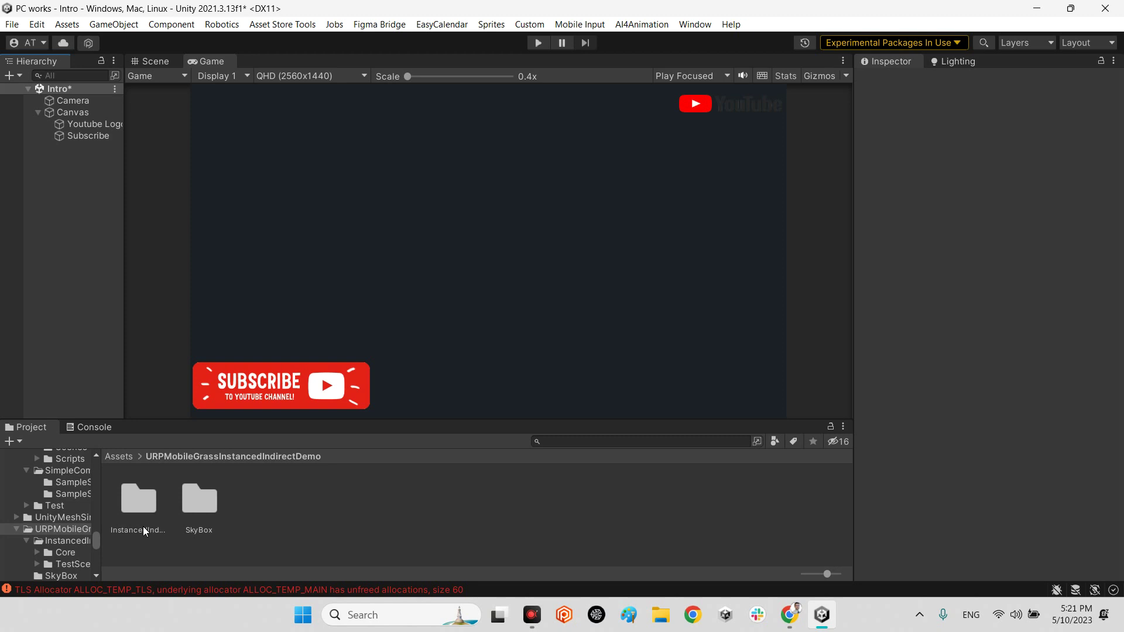
Step: Open the demo scene from InstancedIndirectGrass/TestScene and view its grass field in the Scene view
click(149, 503)
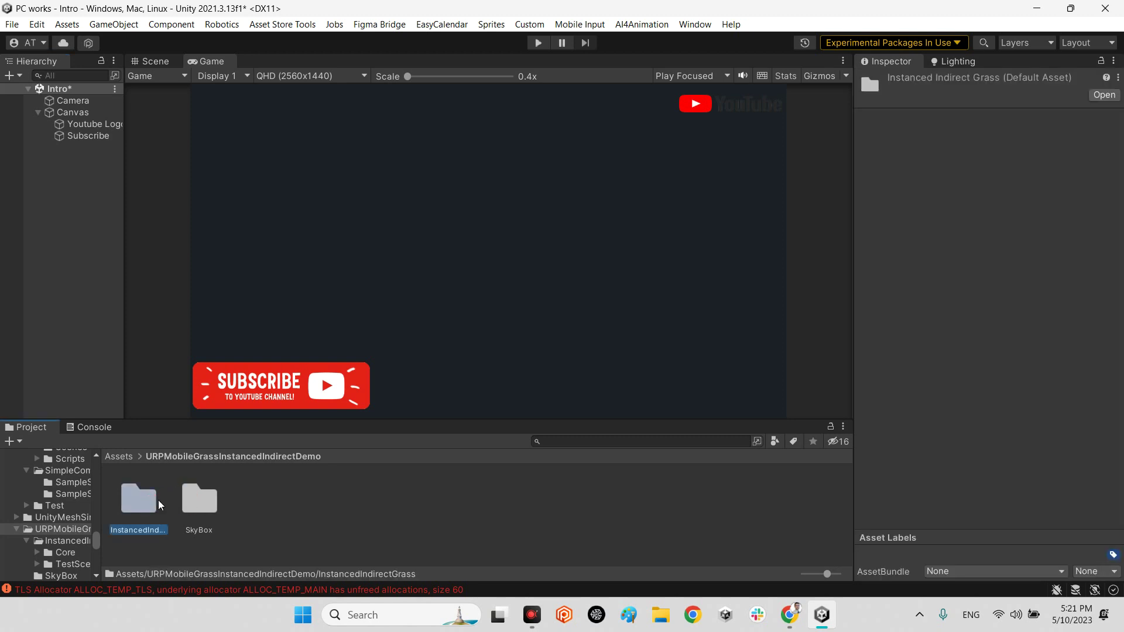
double_click(147, 500)
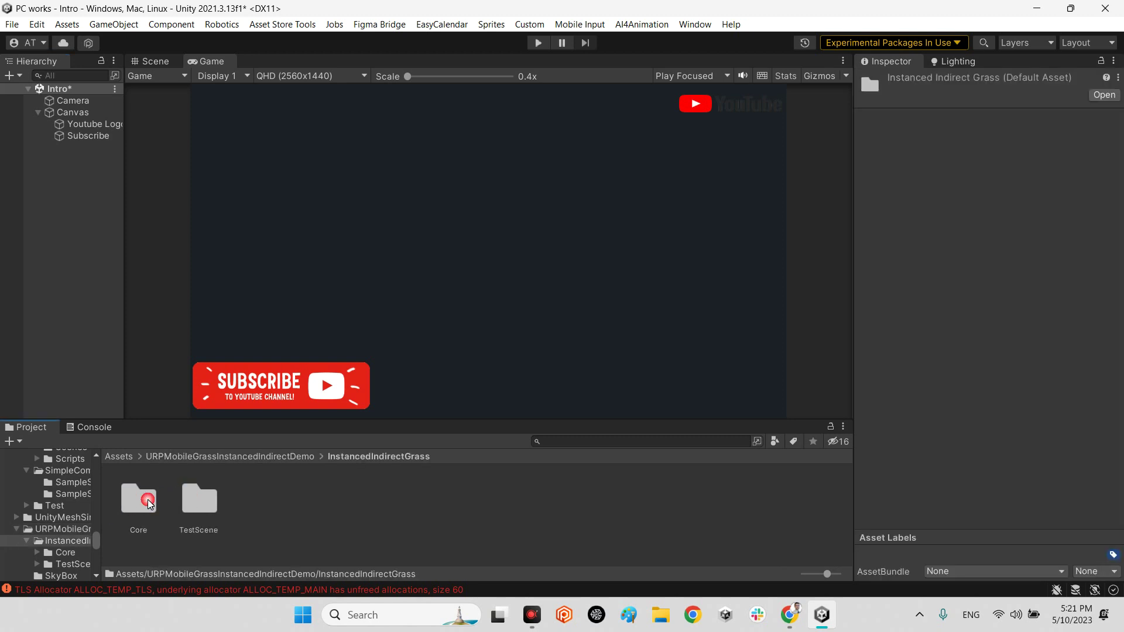
double_click(206, 495)
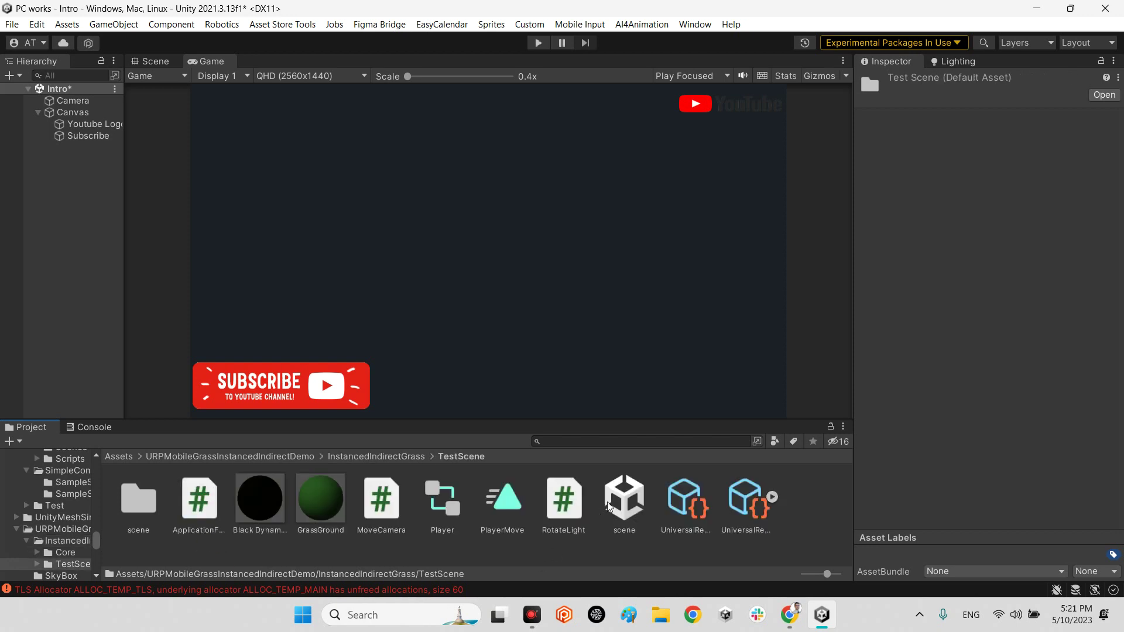
double_click(611, 503)
click(601, 335)
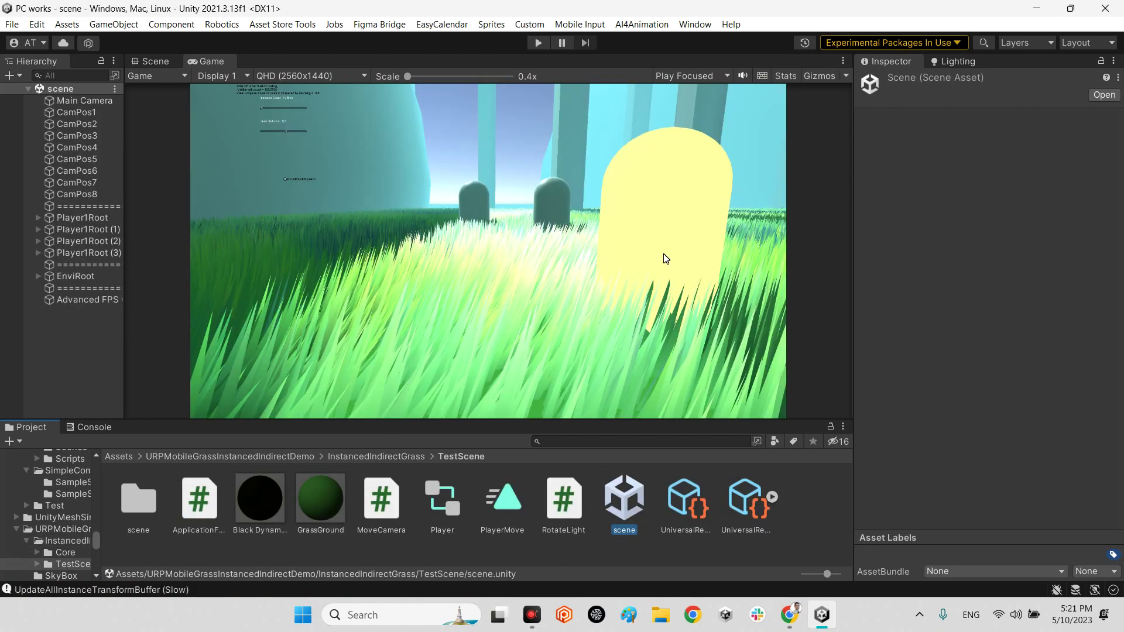
click(161, 61)
right_drag(553, 307, 585, 293)
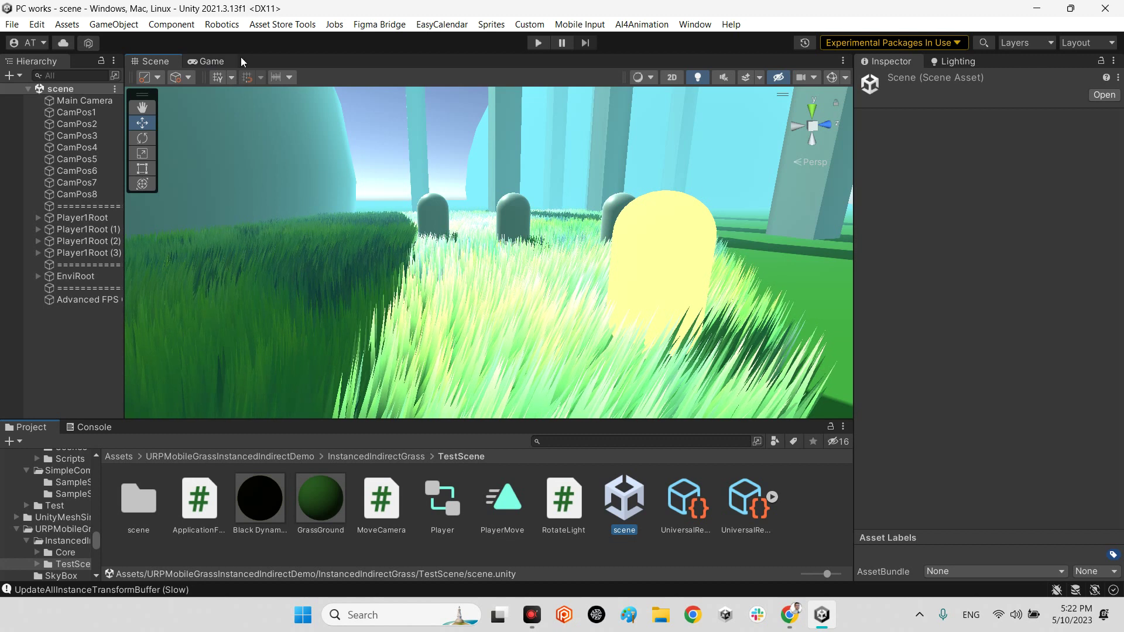
Step: Run the scene, examine how the grass reacts to the moving capsules in a maximized Scene view, and stop play mode
click(210, 60)
click(538, 42)
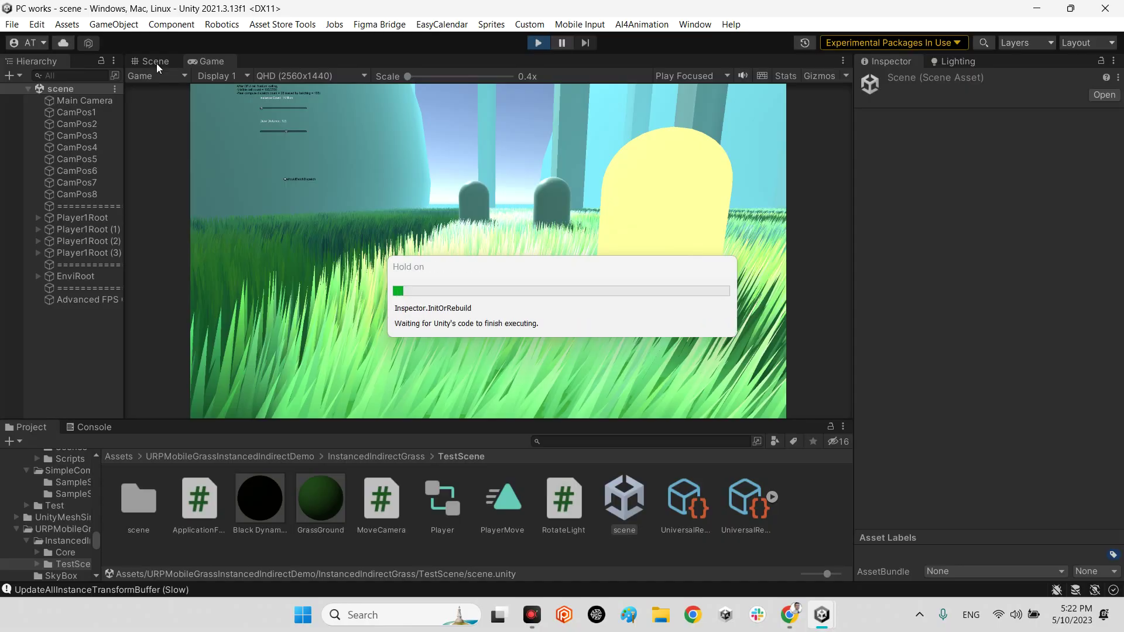
double_click(156, 63)
right_drag(654, 248, 744, 297)
scroll(745, 298, down, 10)
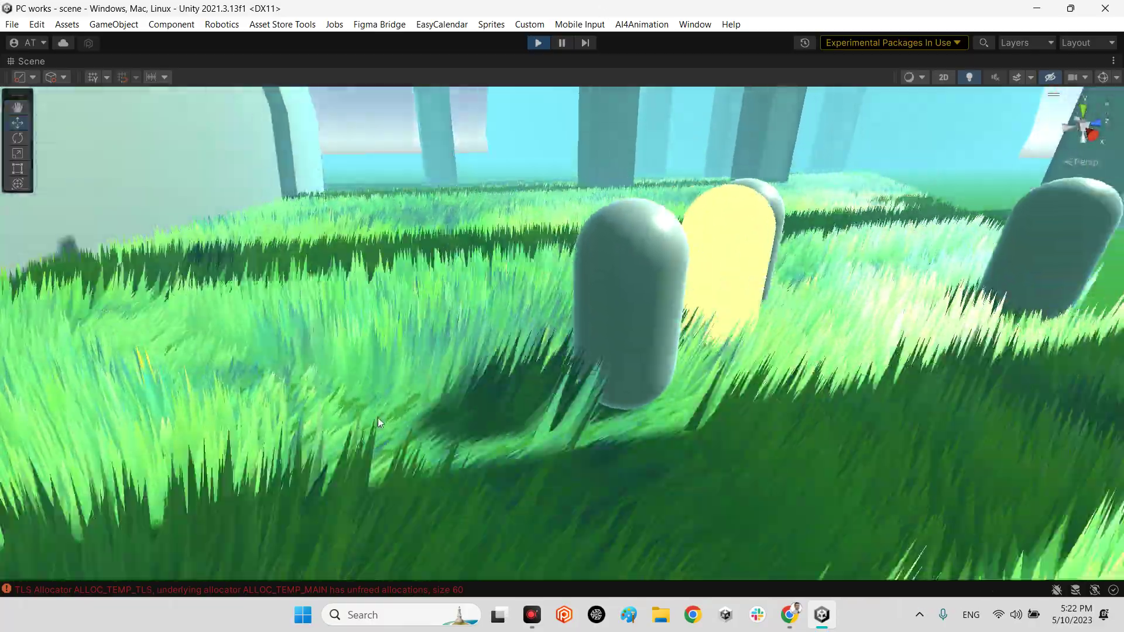
scroll(591, 479, up, 10)
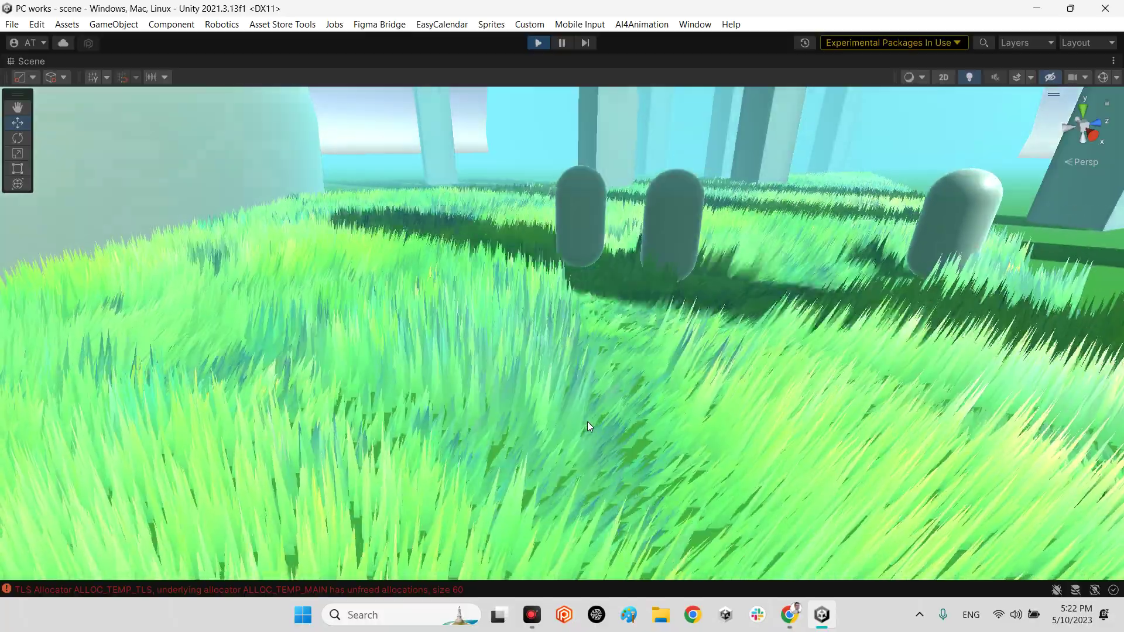
right_drag(587, 422, 313, 112)
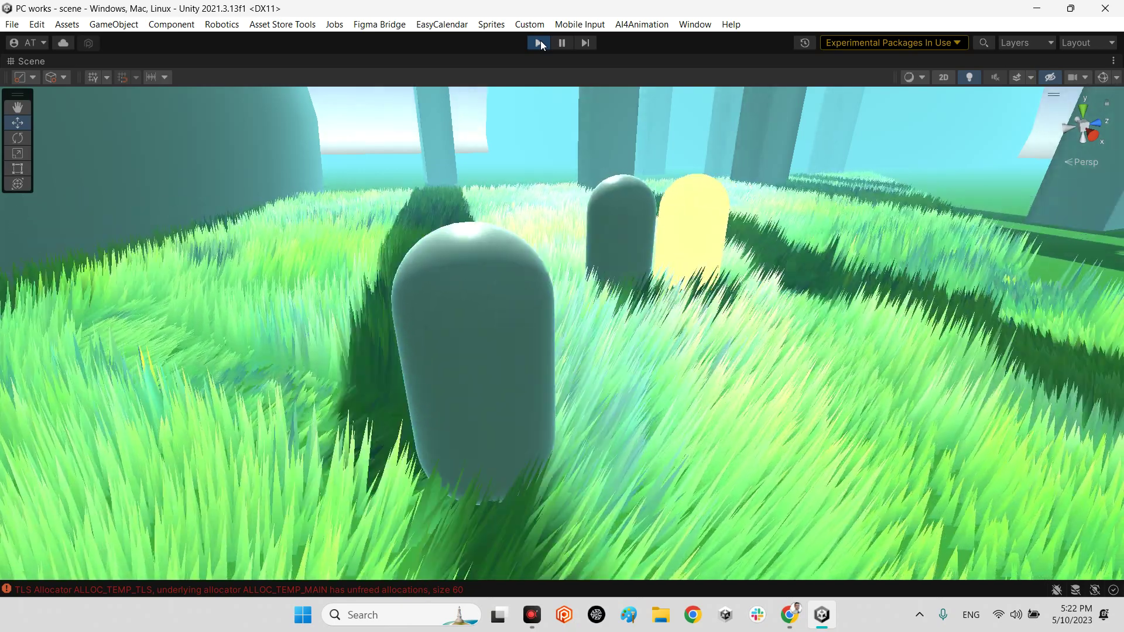
click(538, 43)
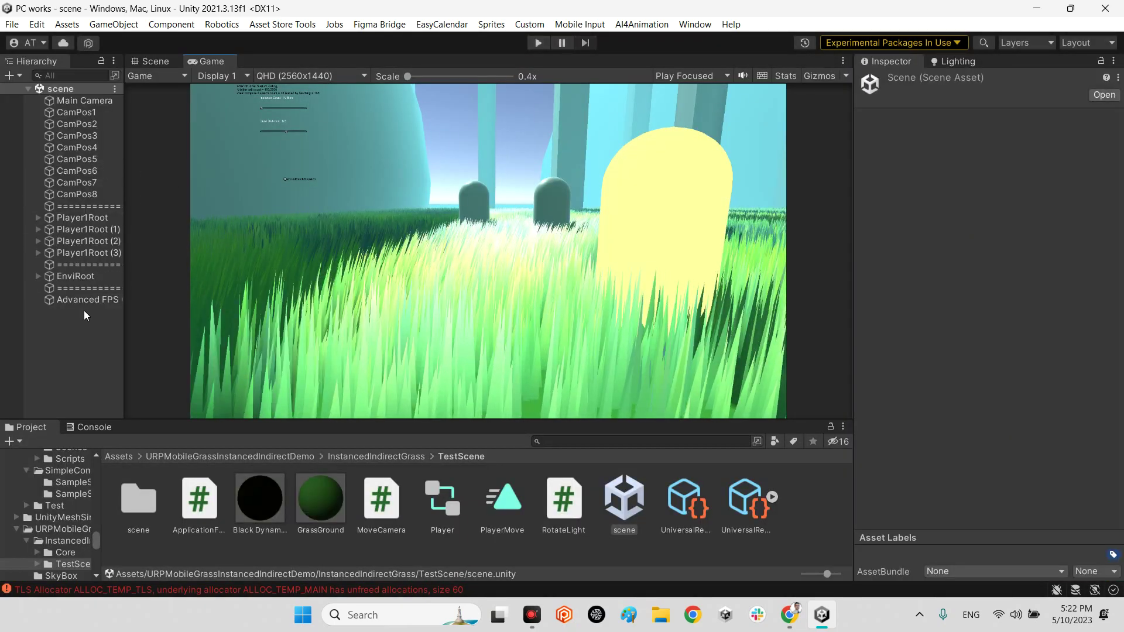
Step: Widen the Hierarchy, expand EnviRoot and select the InstancedIndirectGrass object
drag(158, 340, 174, 337)
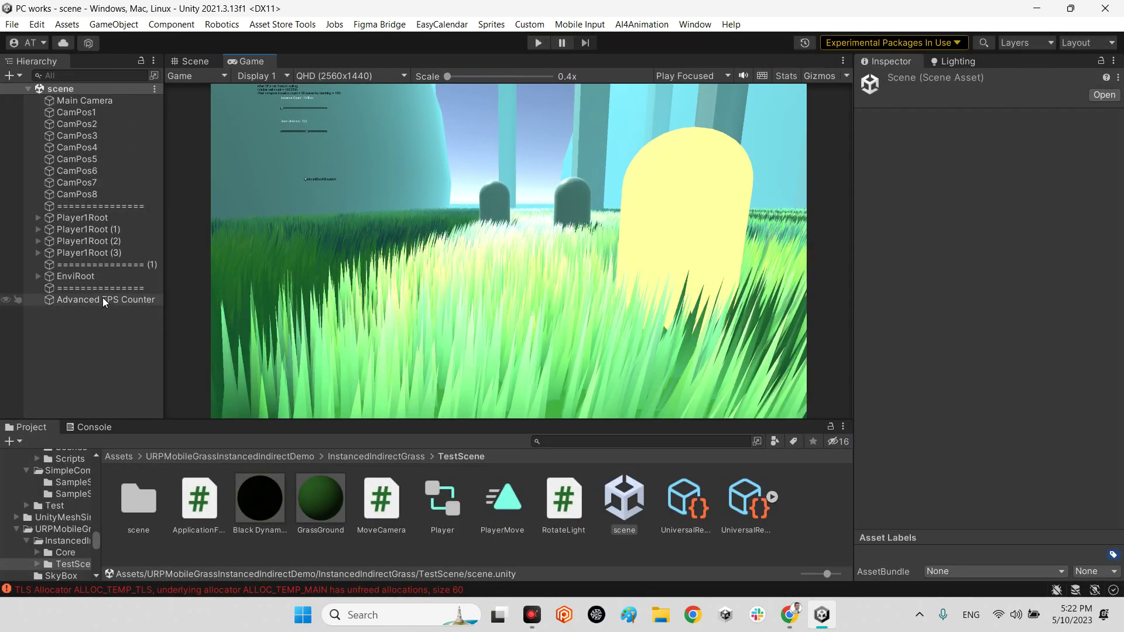
click(38, 277)
click(79, 311)
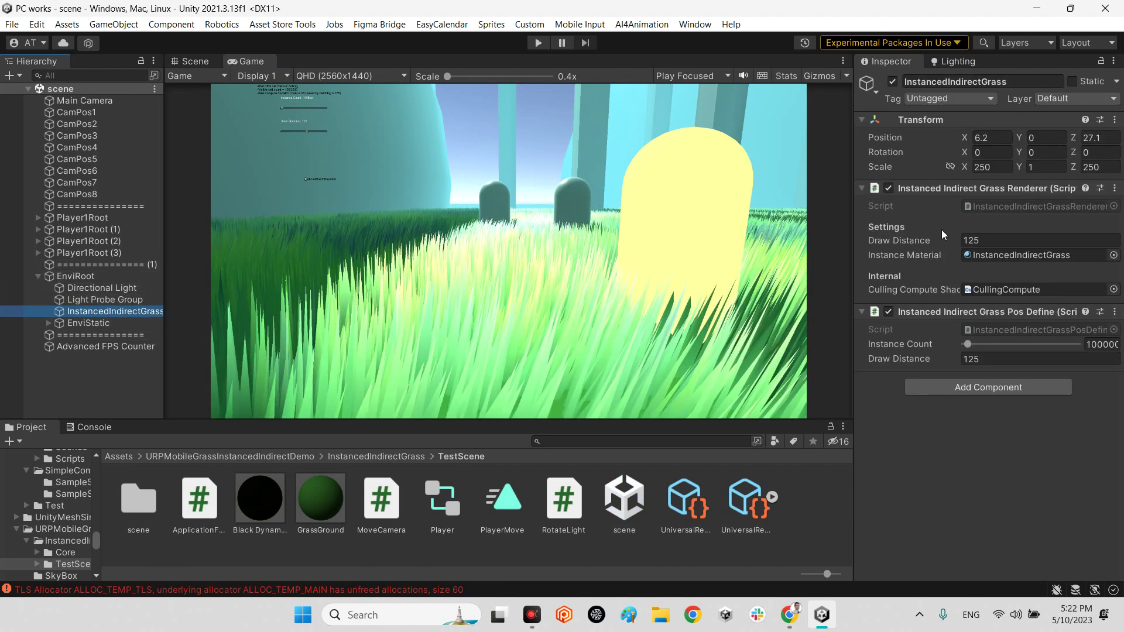
Step: Show the Scene view and set the Instanced Indirect Grass Renderer's Draw Distance to 10
click(974, 242)
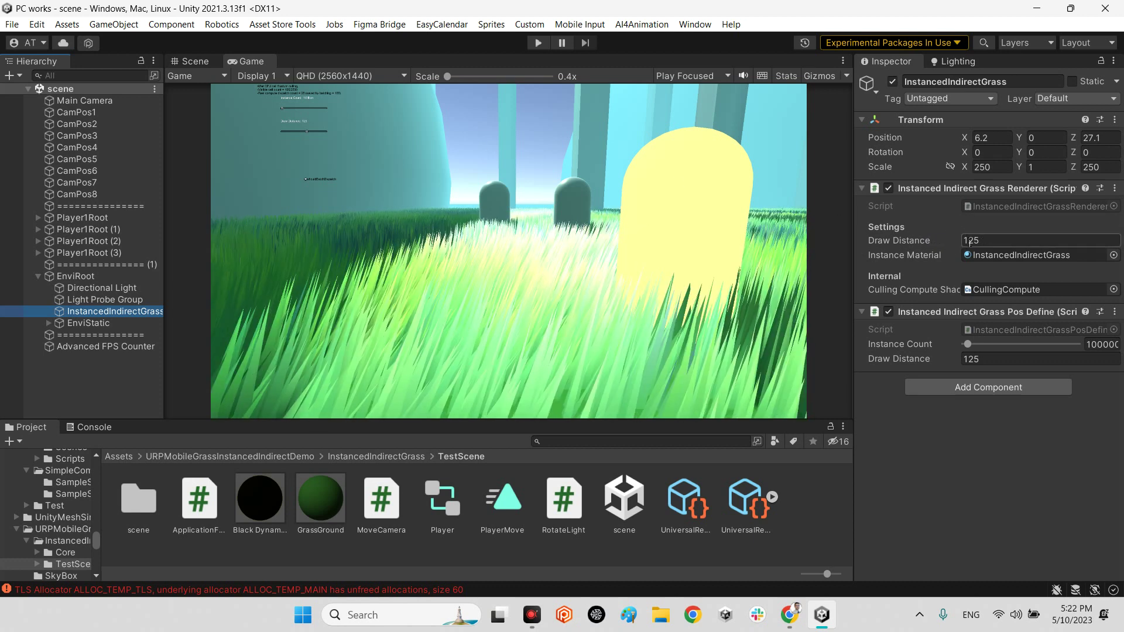
click(962, 240)
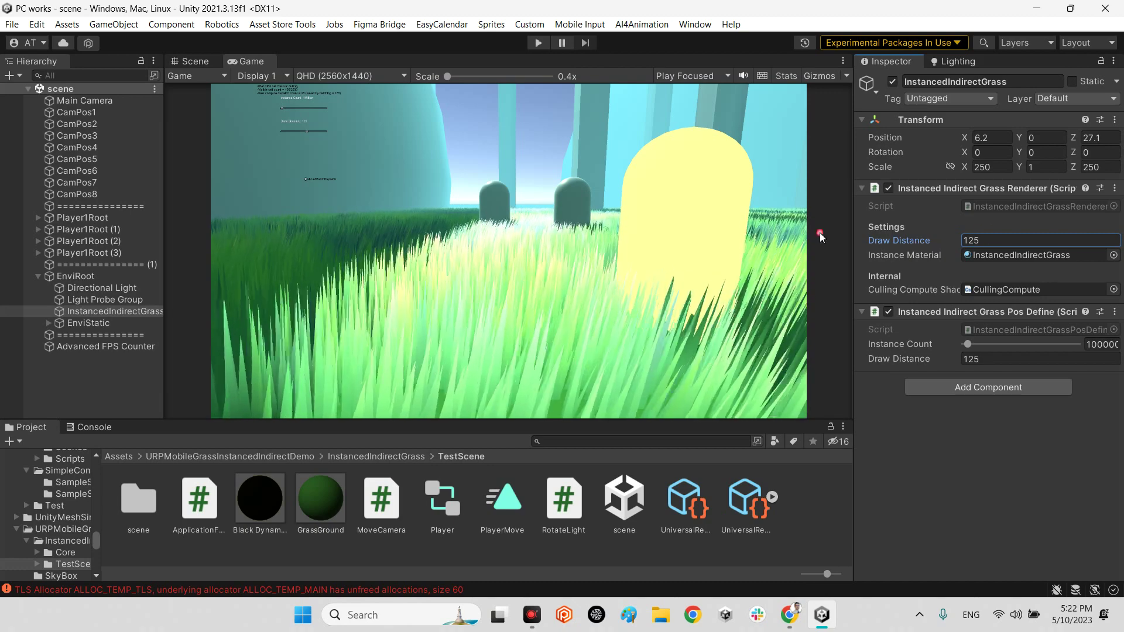
drag(883, 241, 972, 232)
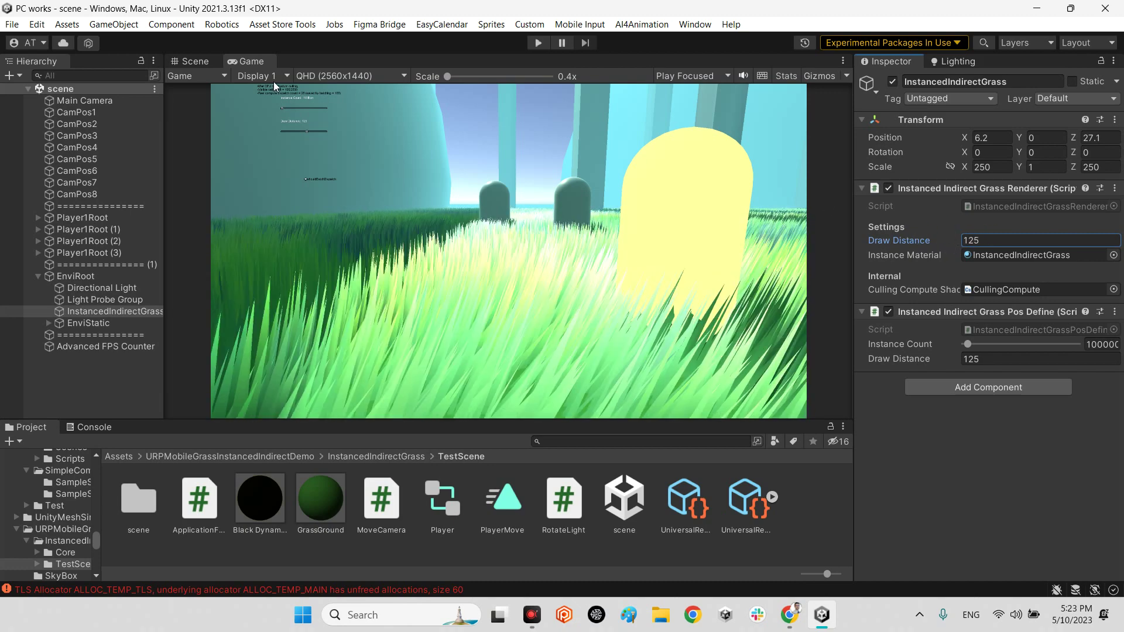
click(200, 62)
right_drag(609, 249, 696, 243)
click(961, 241)
text(10)
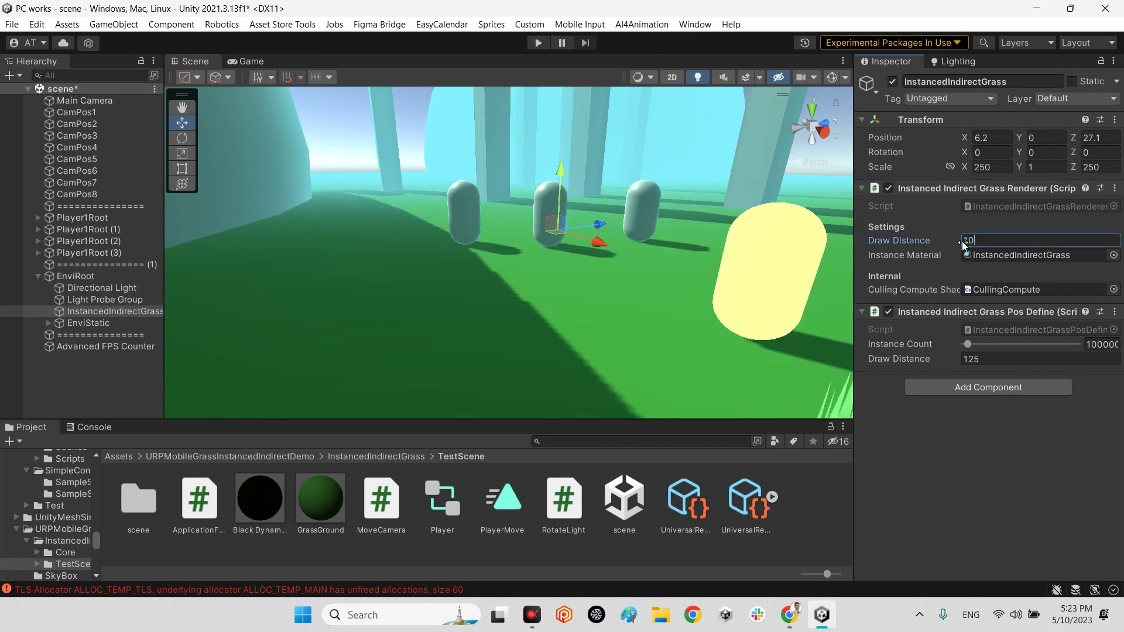
Step: Set the Instanced Indirect Grass Renderer's Draw Distance to 150
mouse_move(527, 288)
right_down()
mouse_move(595, 326)
mouse_move(793, 349)
mouse_move(504, 327)
mouse_move(468, 310)
right_up()
click(993, 237)
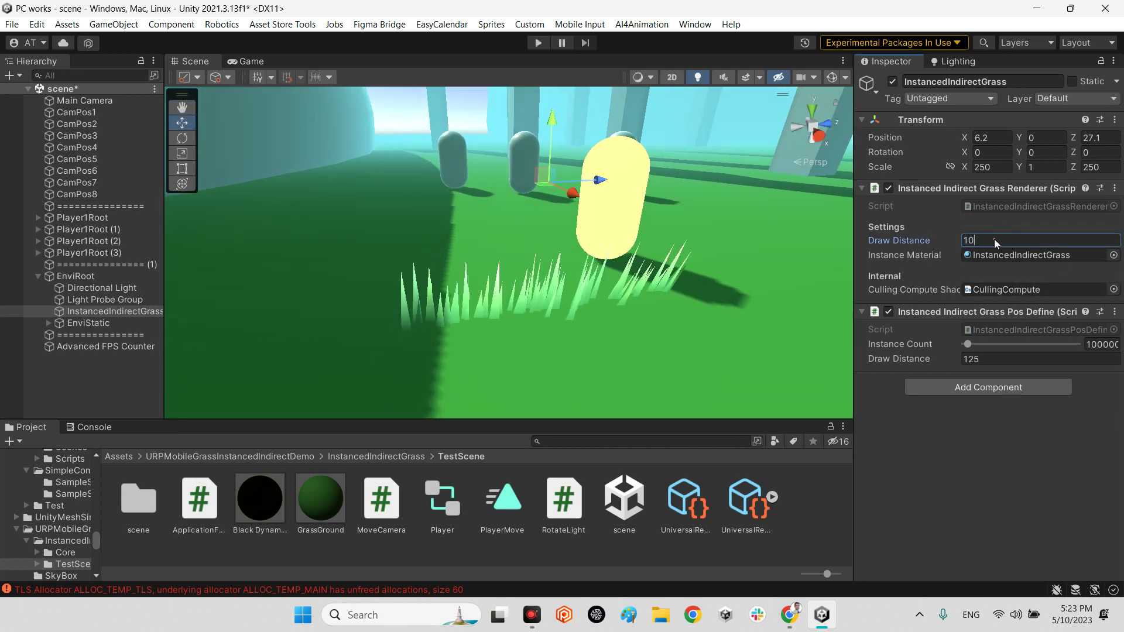
text(150)
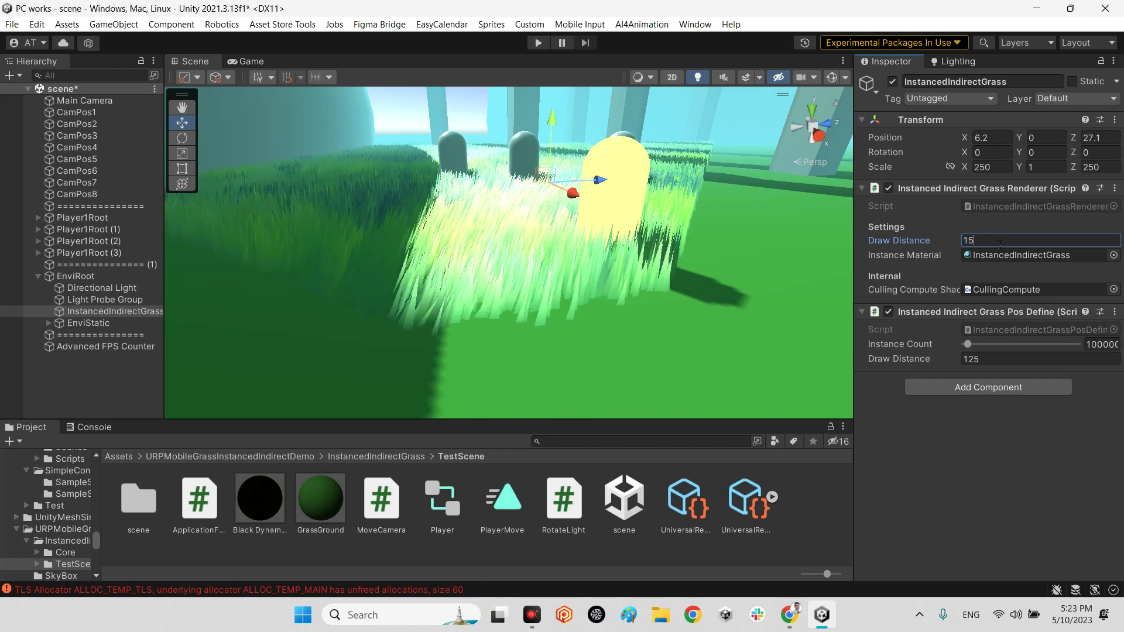
Step: Set the Instanced Indirect Grass Renderer's Draw Distance to 550 and view the grass coverage in the scene
mouse_move(631, 226)
right_down()
mouse_move(619, 278)
mouse_move(605, 283)
mouse_move(690, 291)
mouse_move(693, 276)
mouse_move(615, 233)
mouse_move(596, 205)
mouse_move(644, 240)
mouse_move(637, 290)
mouse_move(694, 329)
mouse_move(673, 328)
right_up()
click(967, 240)
text(550)
mouse_move(153, 310)
right_down()
mouse_move(274, 318)
mouse_move(187, 279)
mouse_move(1010, 286)
mouse_move(865, 250)
mouse_move(146, 257)
mouse_move(656, 285)
right_up()
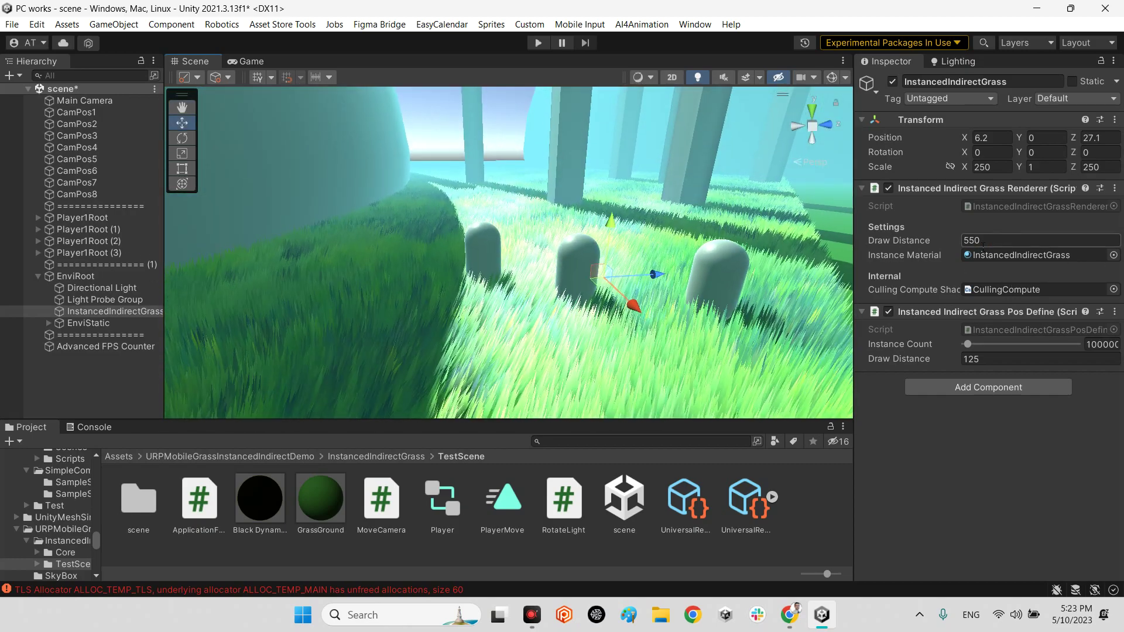
Step: Set the Instanced Indirect Grass Renderer's Draw Distance to 150 and widen the Inspector to show the full component names
drag(969, 241, 963, 242)
text(1)
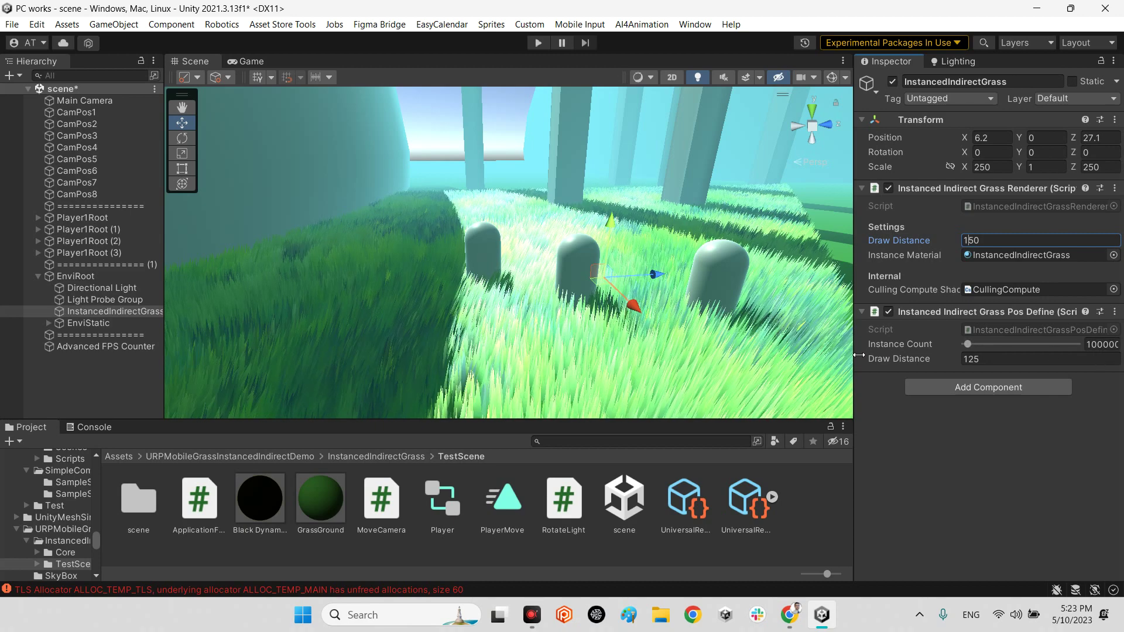
mouse_move(854, 354)
mouse_down()
mouse_move(734, 358)
mouse_move(832, 360)
mouse_up()
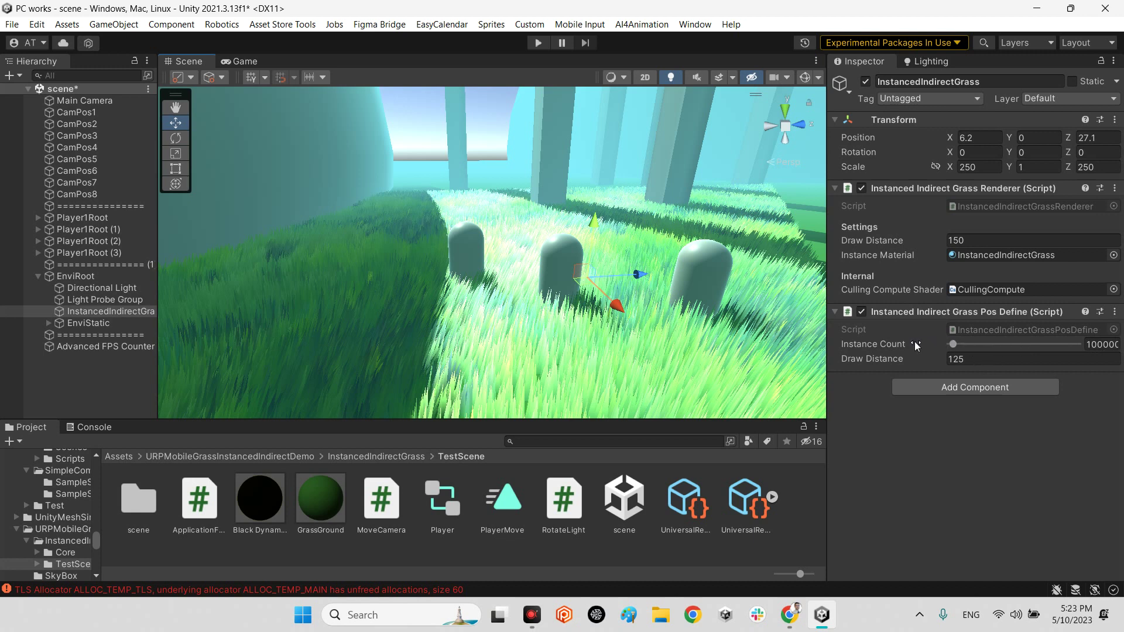
Step: Double the Instance Count of Instanced Indirect Grass Pos Define by changing its first digit to 2, and view the grass up close
click(1098, 348)
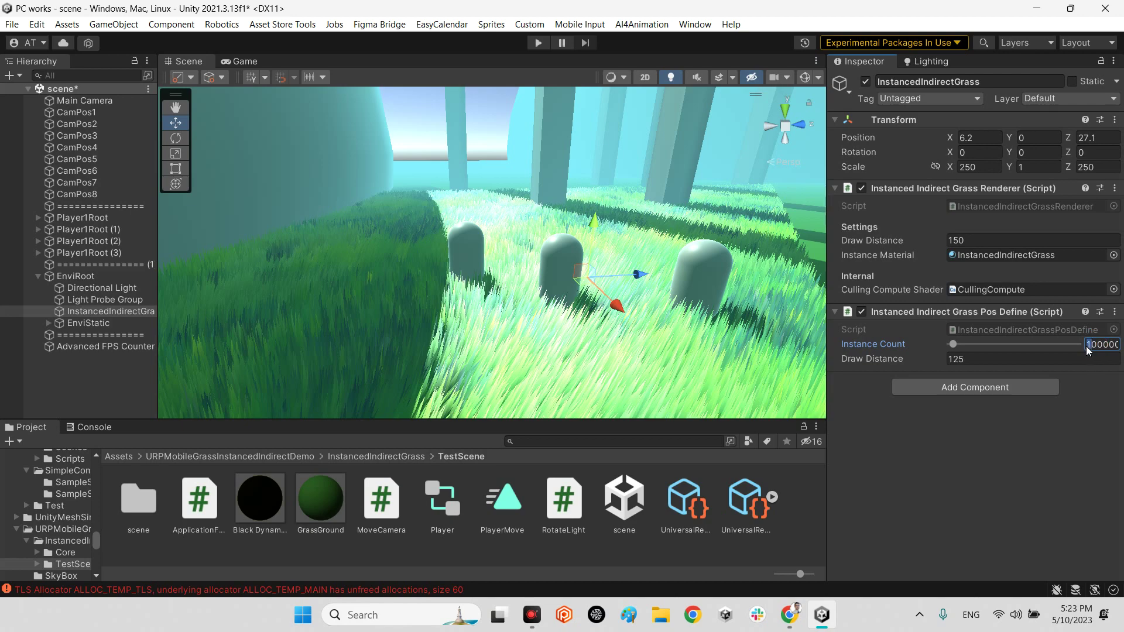
text(2)
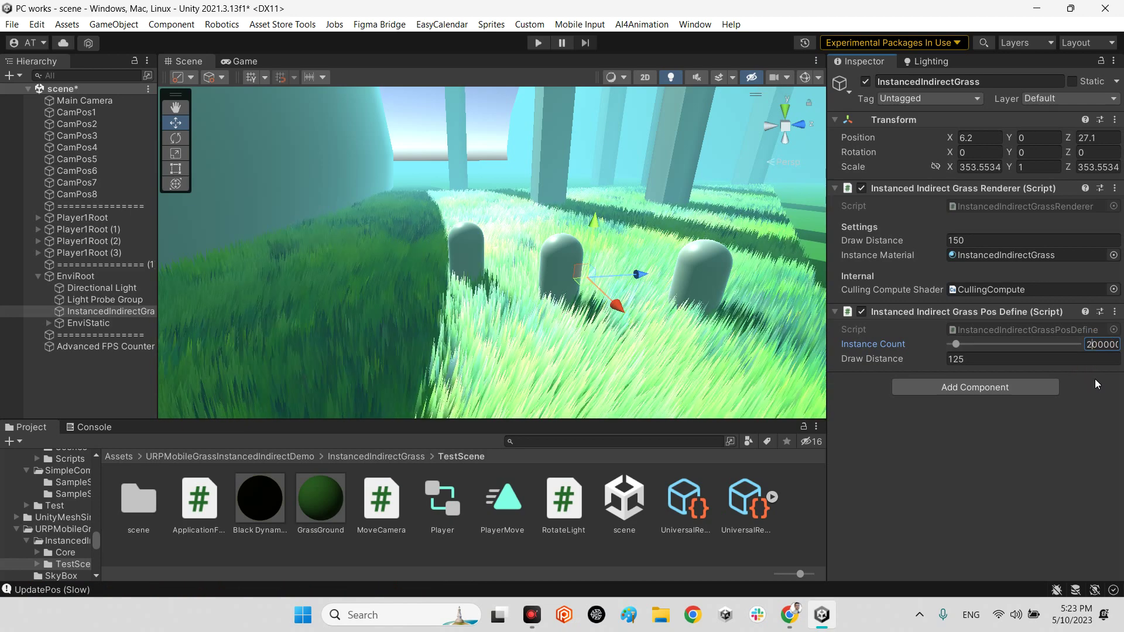
right_drag(695, 297, 94, 277)
key(w)
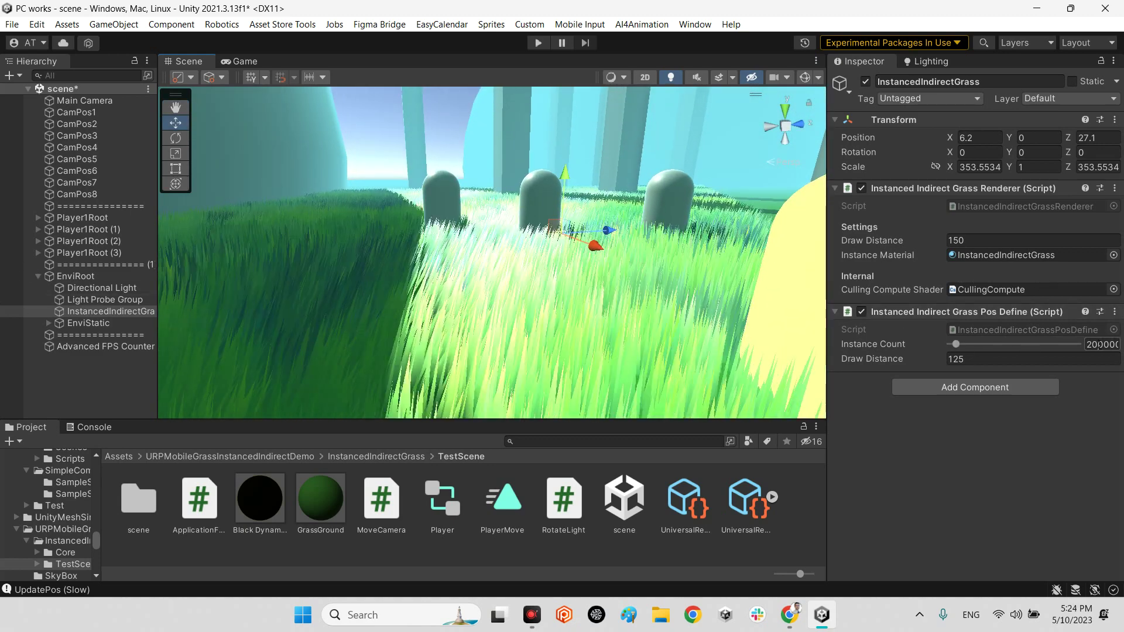
Step: Change the first digit of the Instance Count in Instanced Indirect Grass Pos Define back to 1
click(1089, 345)
text(1)
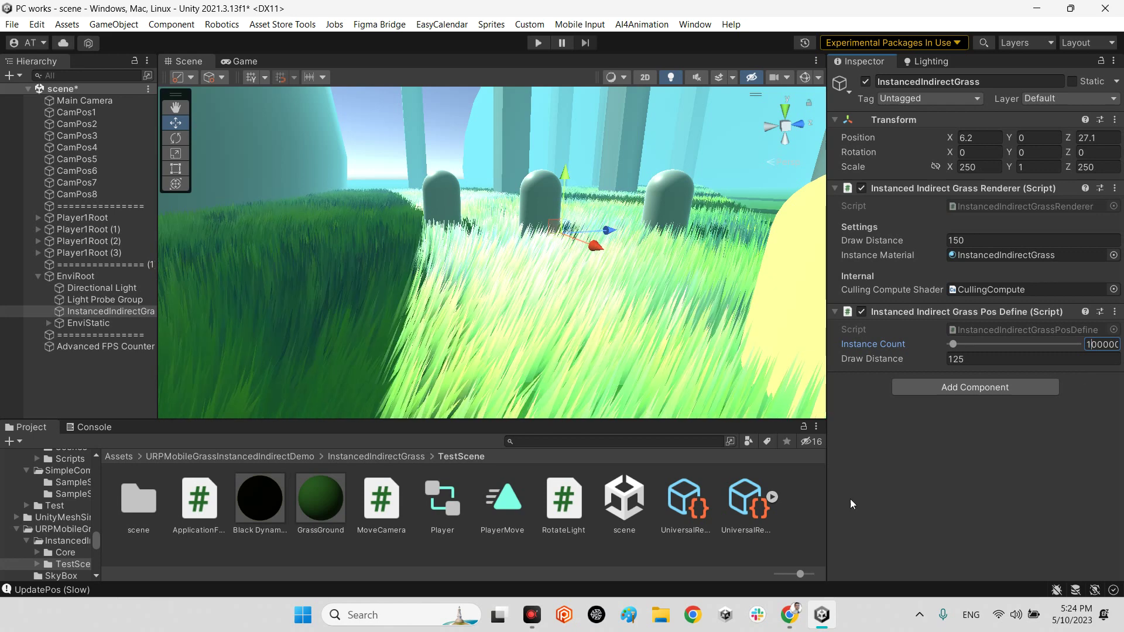
Step: Show the UnityURP-MobileDrawMeshInstancedIndirectExample repository page in Chrome, return to Unity and deselect the grass object
click(791, 613)
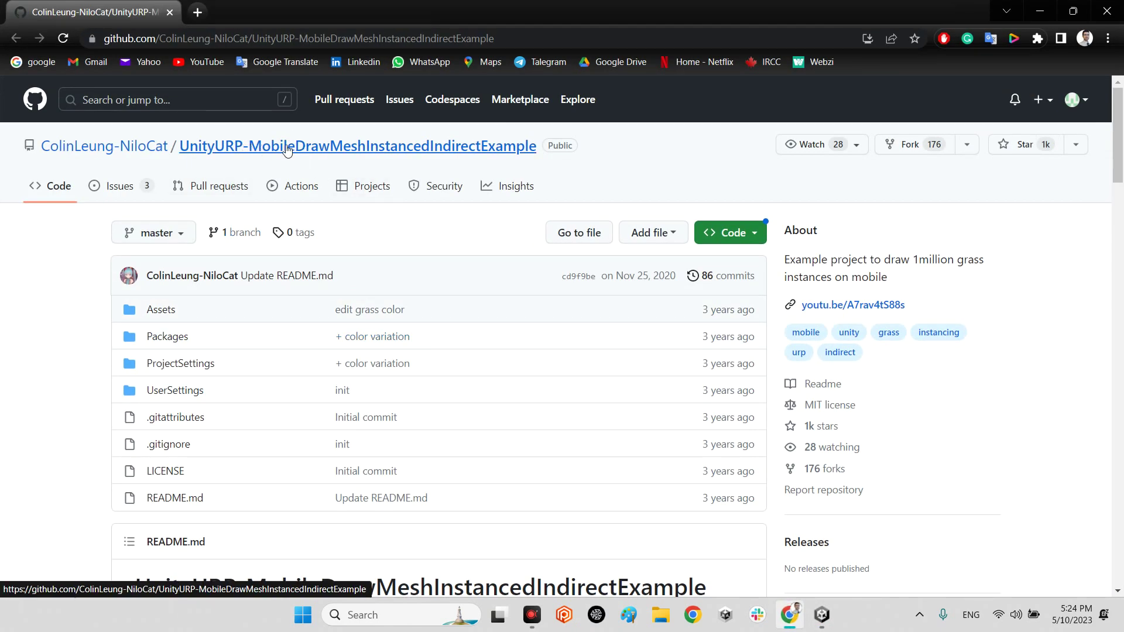
click(1040, 12)
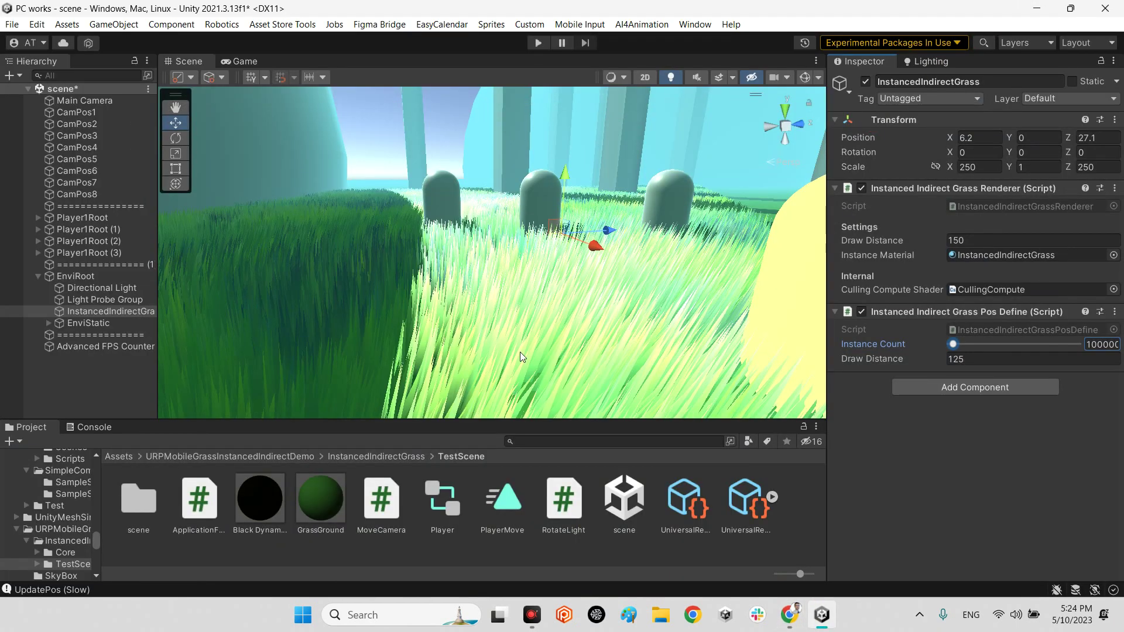
click(96, 386)
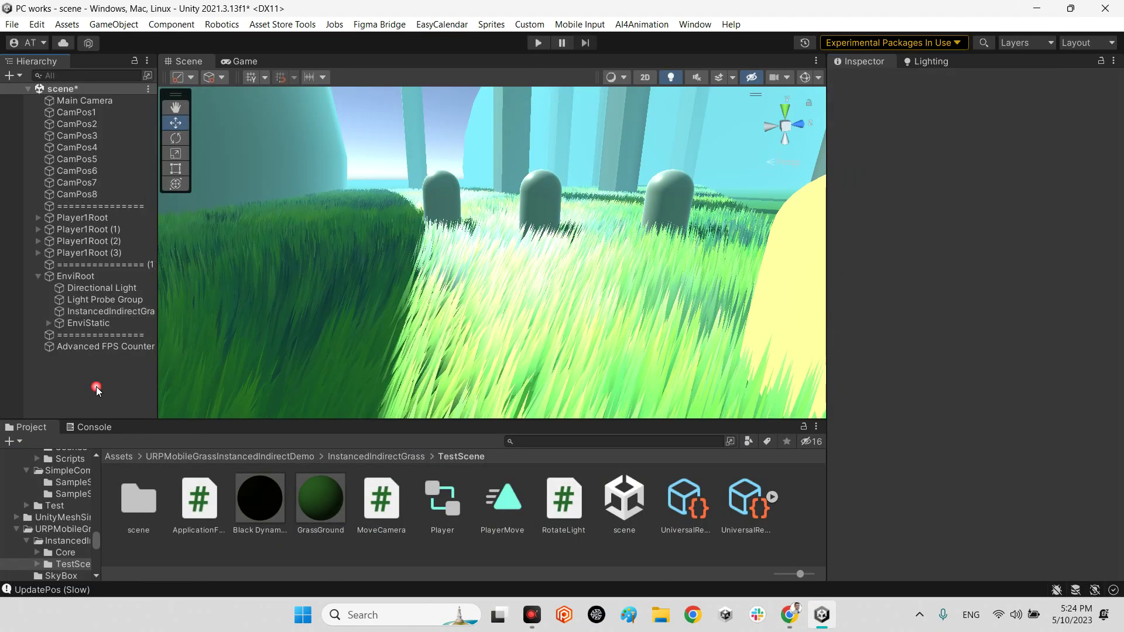